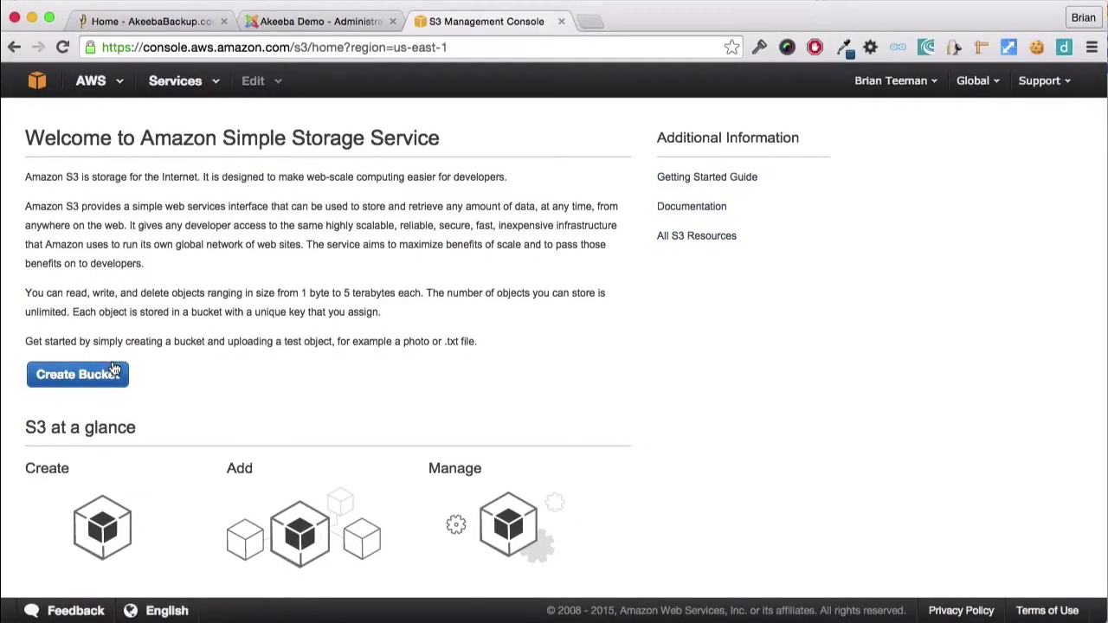
Create an S3 bucket named akeebademocom in the US Standard region
{"action": "left_click", "coordinate": [109, 371]}
{"action": "left_click", "coordinate": [377, 311]}
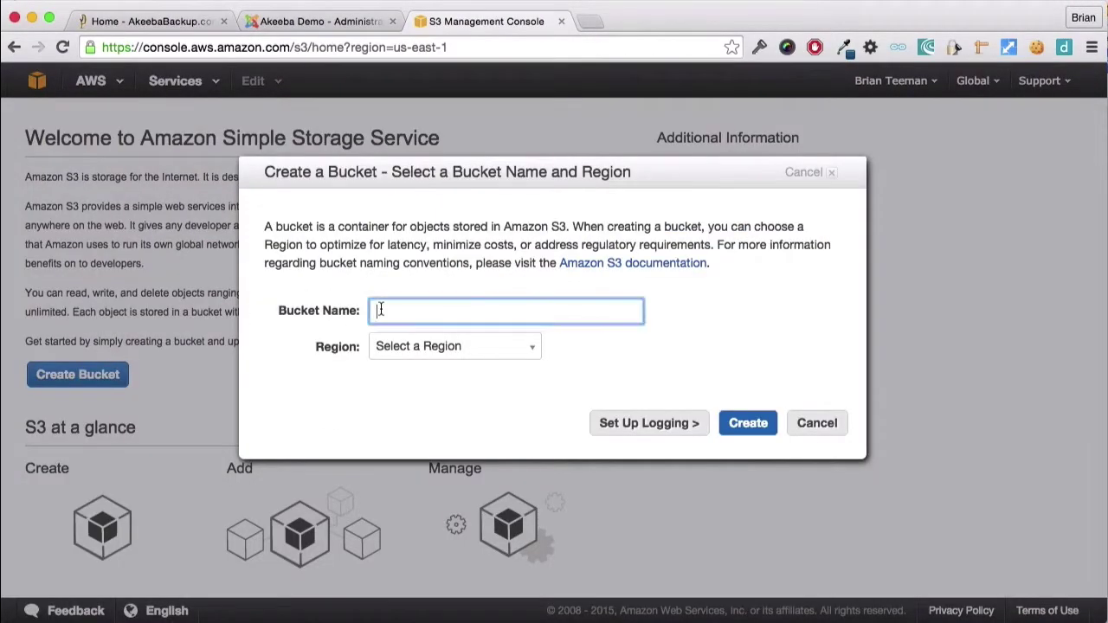
{"action": "type", "text": "akeebademocom"}
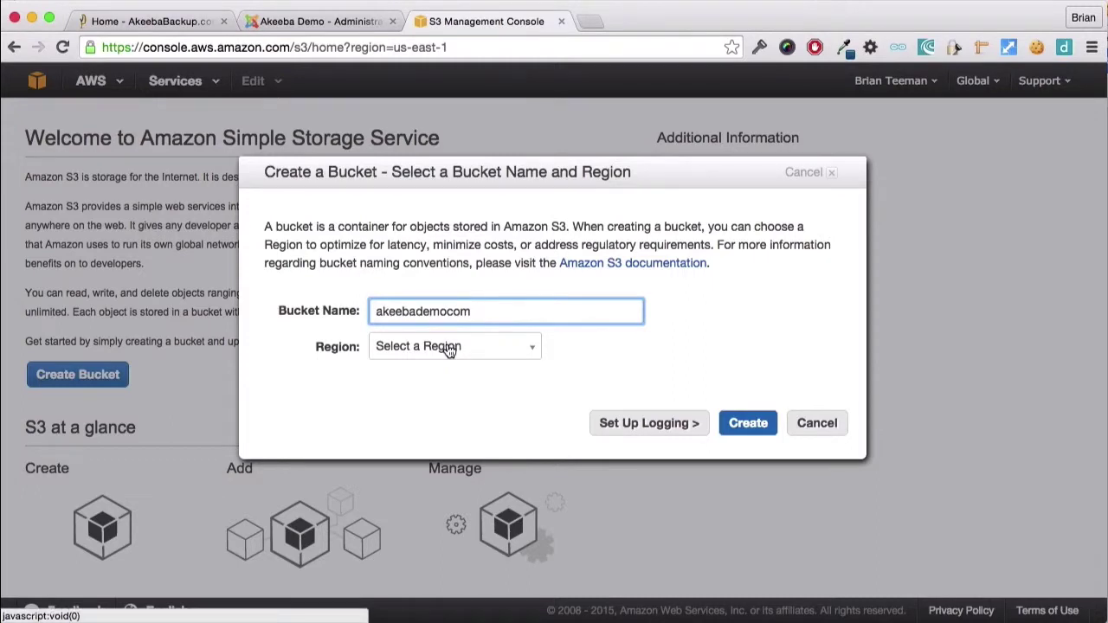
{"action": "left_click", "coordinate": [449, 347]}
{"action": "left_click", "coordinate": [440, 370]}
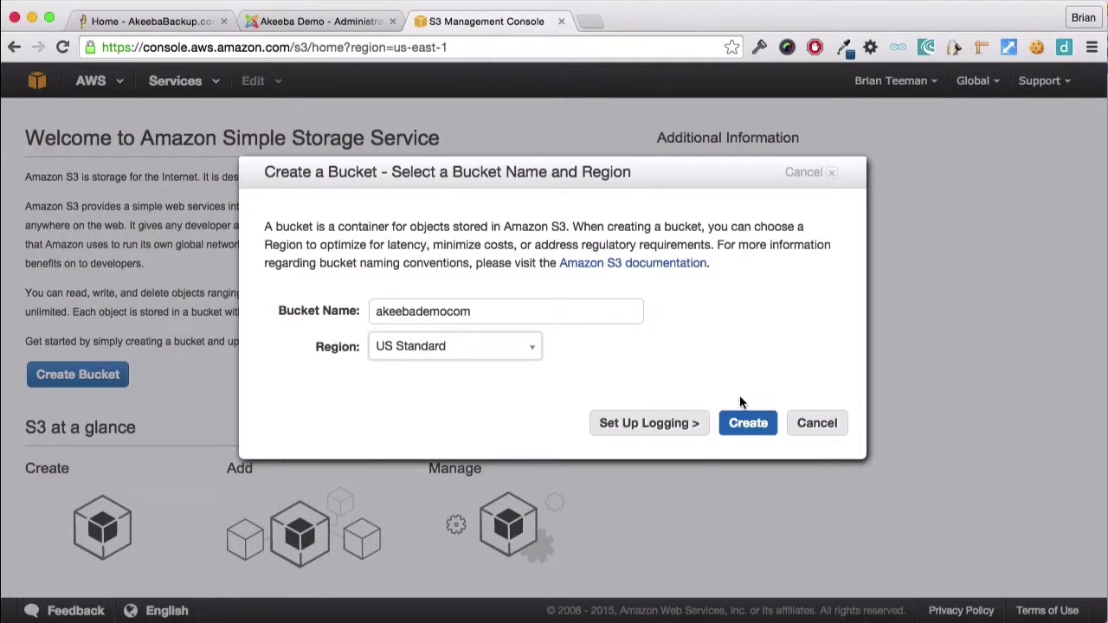
{"action": "left_click", "coordinate": [748, 424]}
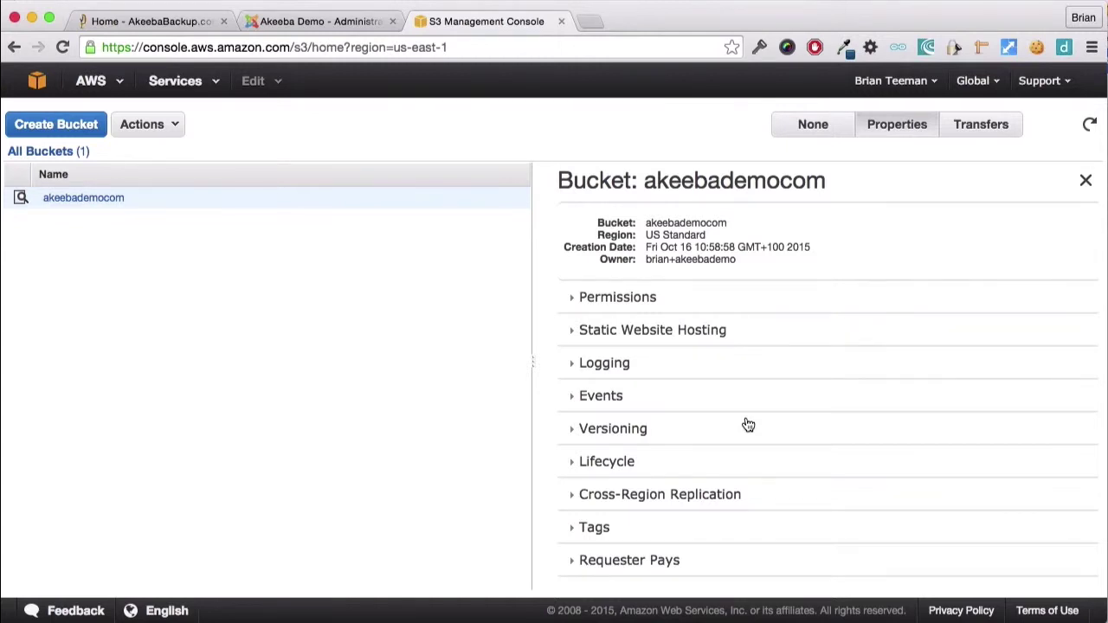
Create a new access key in the account's security credentials and reveal the key pair
{"action": "left_click", "coordinate": [899, 81]}
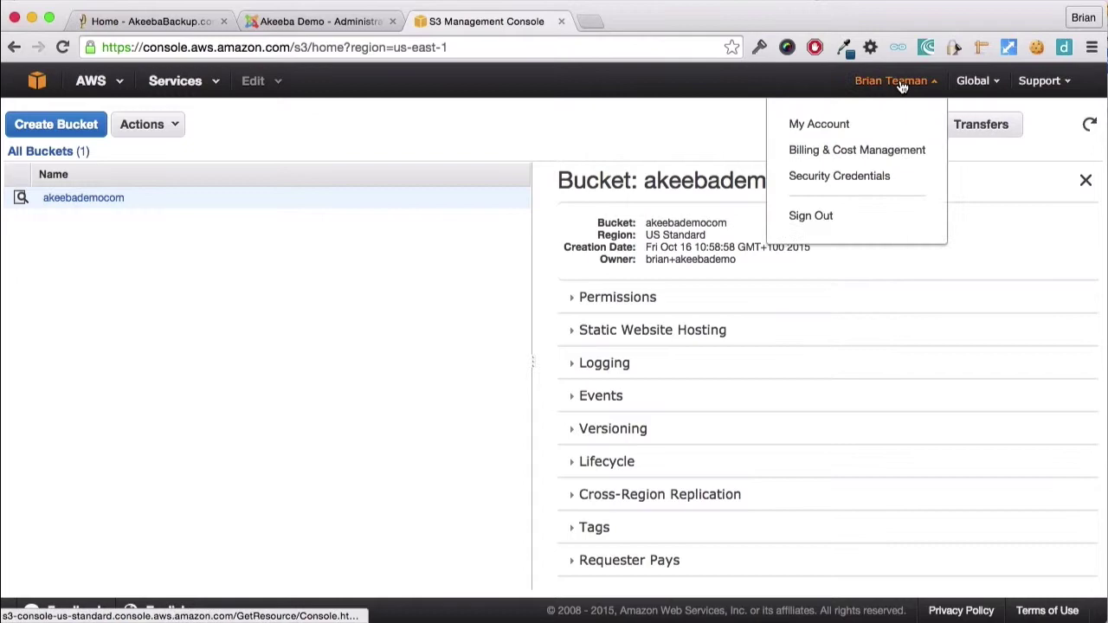
{"action": "left_click", "coordinate": [871, 176]}
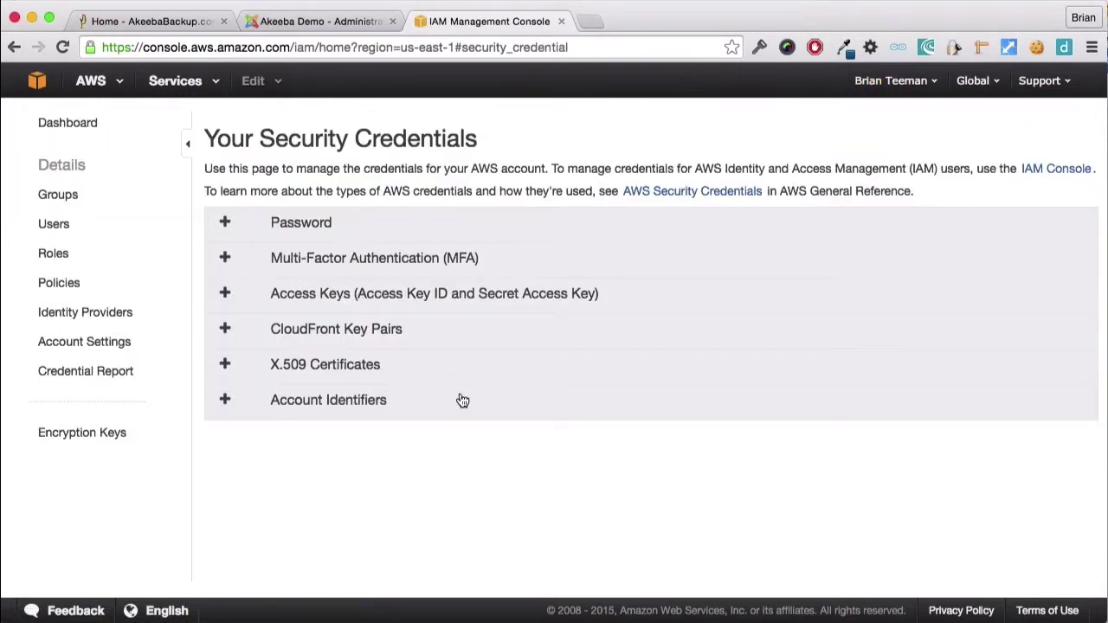
{"action": "left_click", "coordinate": [358, 299]}
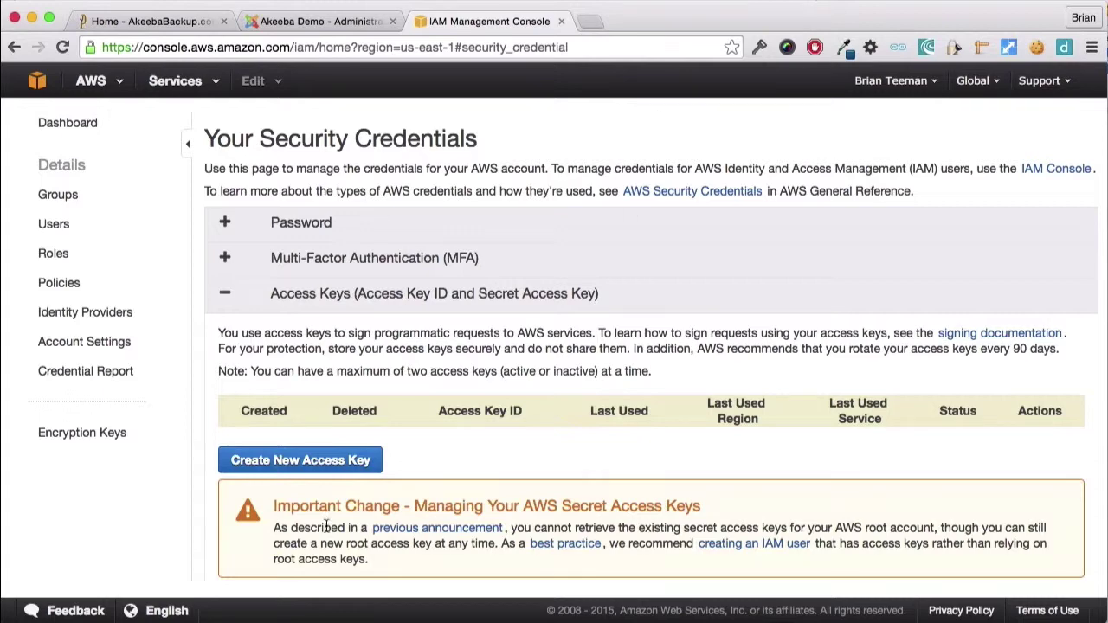
{"action": "left_click", "coordinate": [325, 465]}
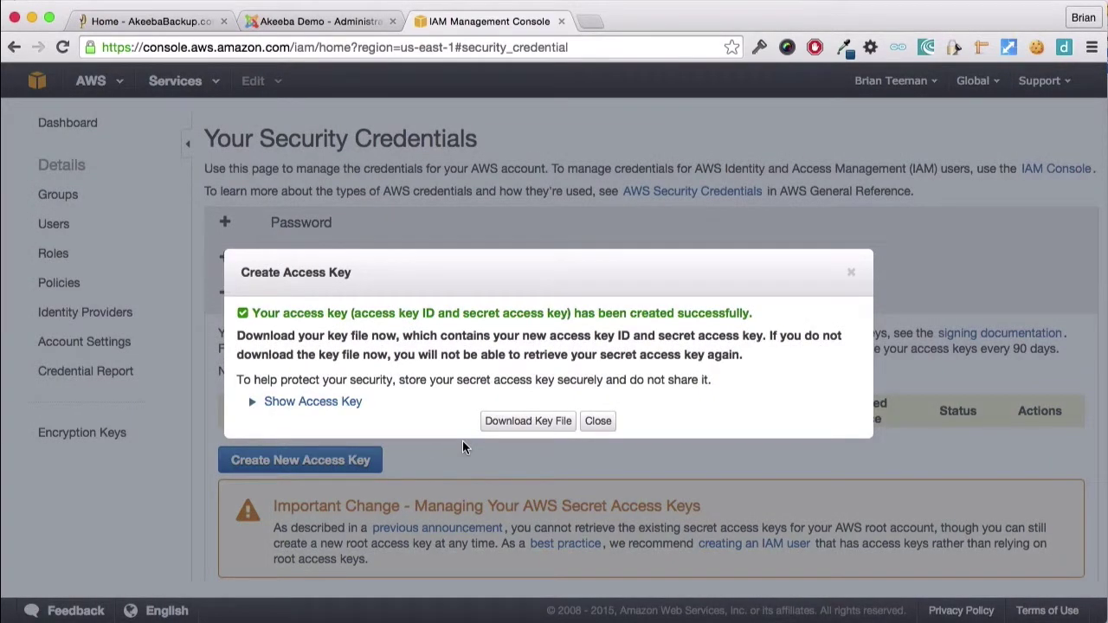
{"action": "left_click", "coordinate": [343, 408]}
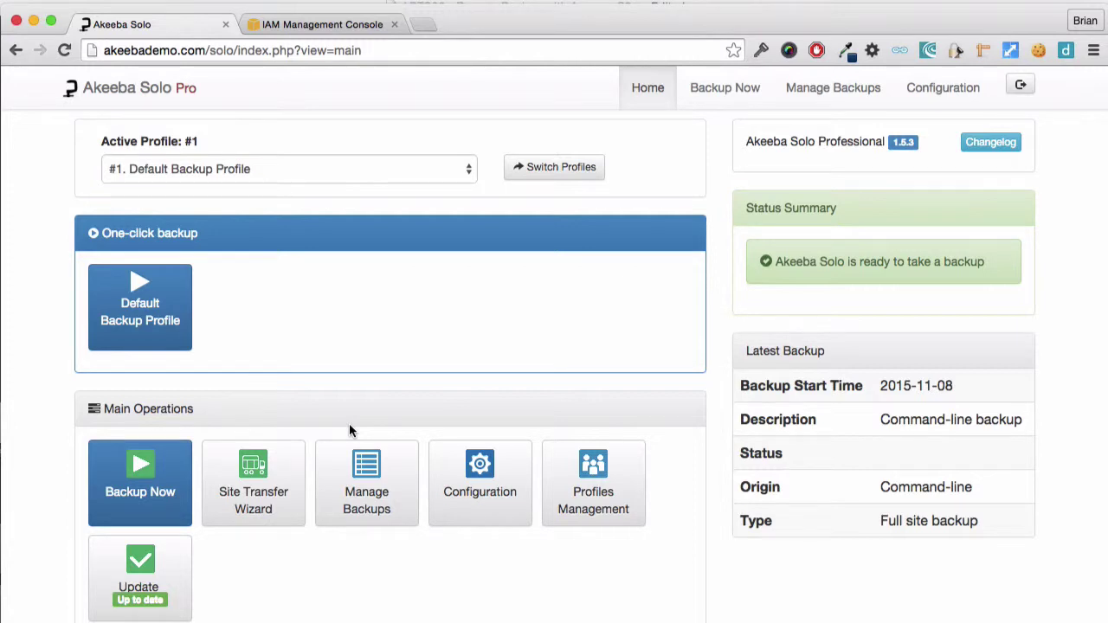
Set the backup profile's post-processing engine to Upload to Amazon S3 and open that engine's settings
{"action": "left_click", "coordinate": [469, 461]}
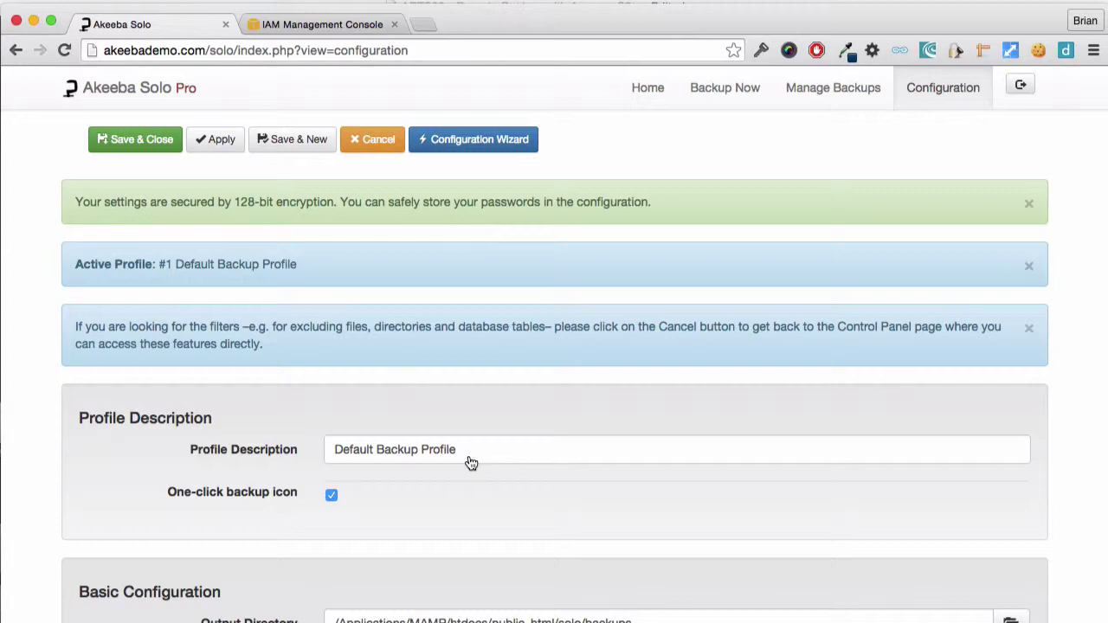
{"action": "scroll", "coordinate": [471, 463], "scroll_direction": "down", "scroll_amount": 10}
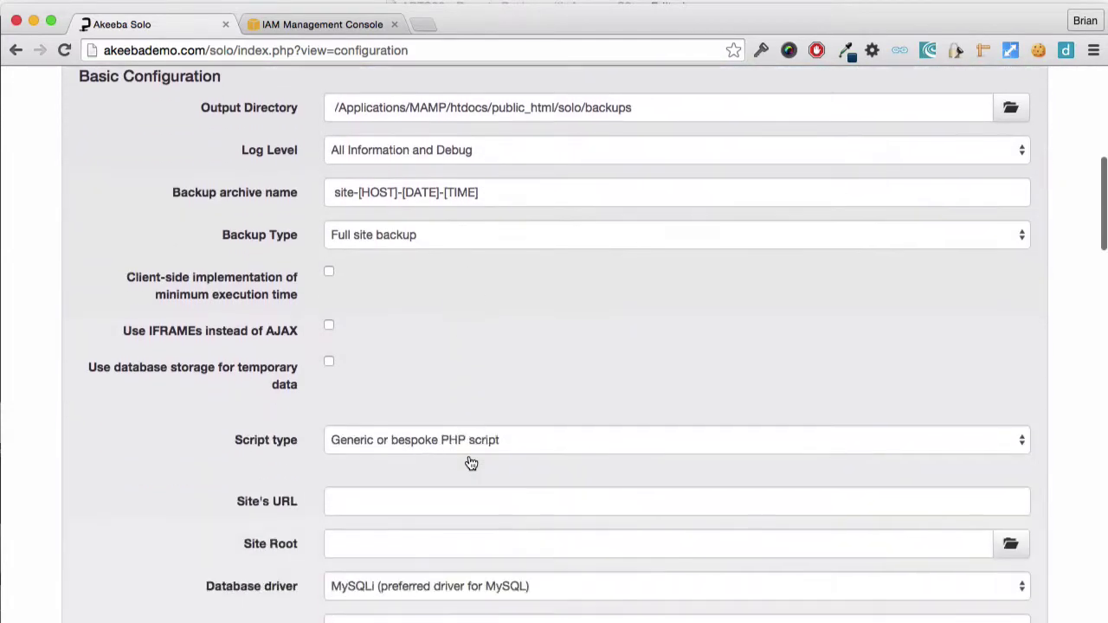
{"action": "scroll", "coordinate": [471, 463], "scroll_direction": "down", "scroll_amount": 10}
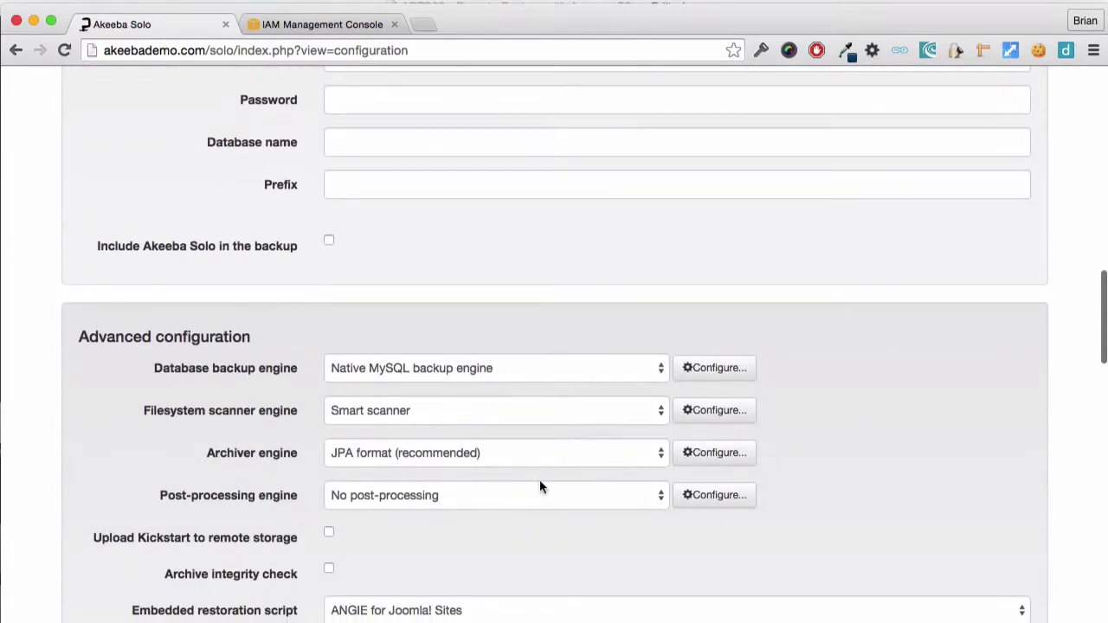
{"action": "left_click", "coordinate": [533, 494]}
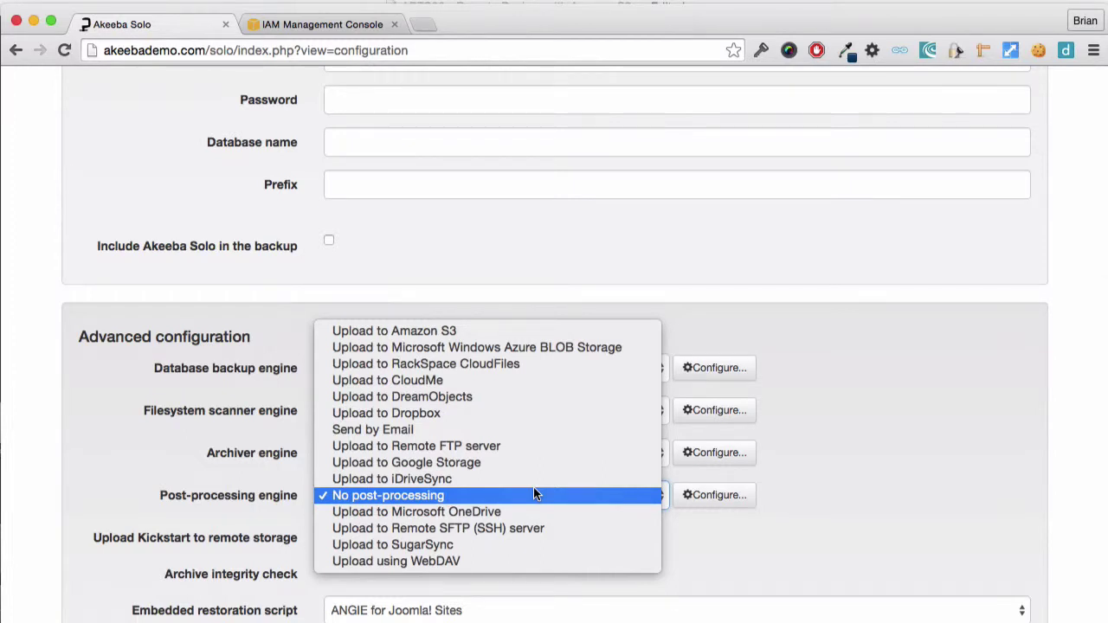
{"action": "left_click", "coordinate": [506, 336]}
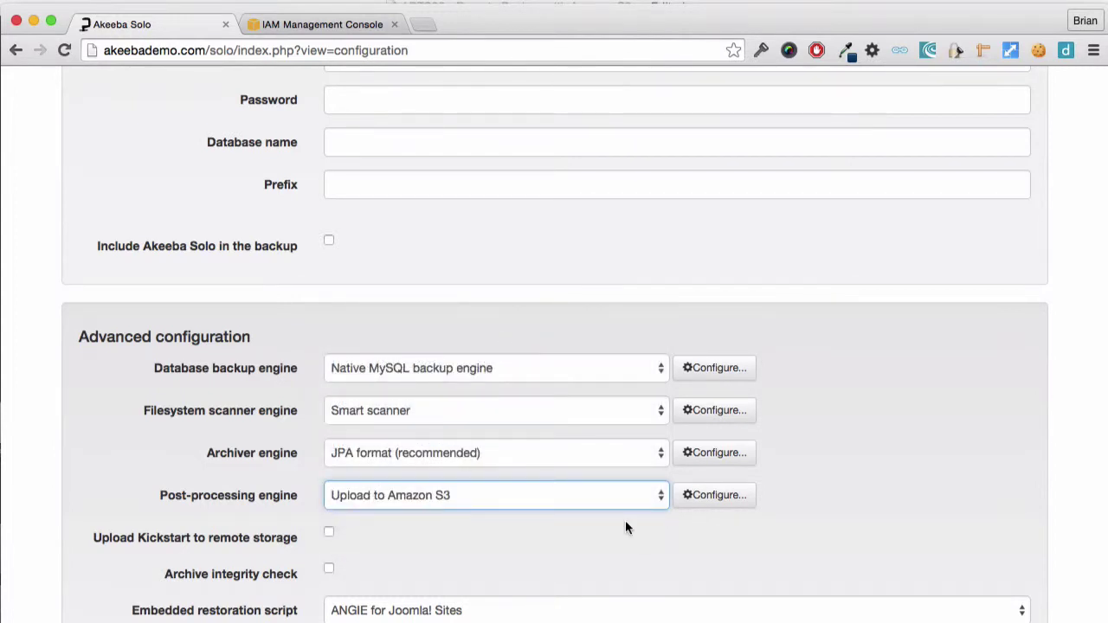
{"action": "left_click", "coordinate": [701, 497]}
Copy the access key ID from the IAM console into the Access Key field of the Amazon S3 upload settings
{"action": "scroll", "coordinate": [703, 500], "scroll_direction": "down", "scroll_amount": 3}
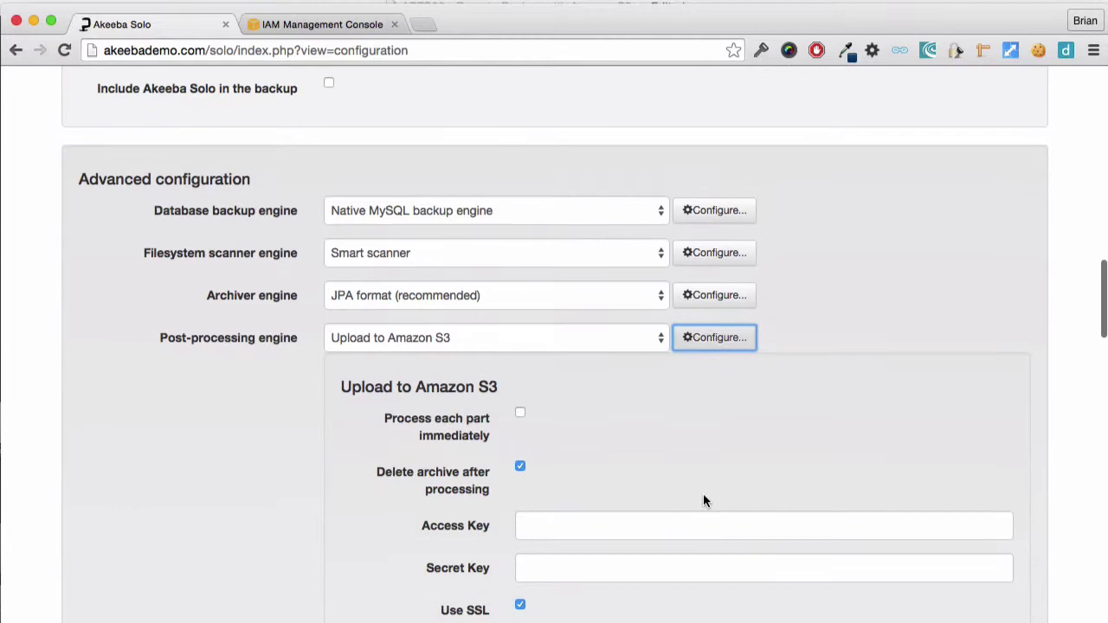
{"action": "scroll", "coordinate": [703, 501], "scroll_direction": "down", "scroll_amount": 6}
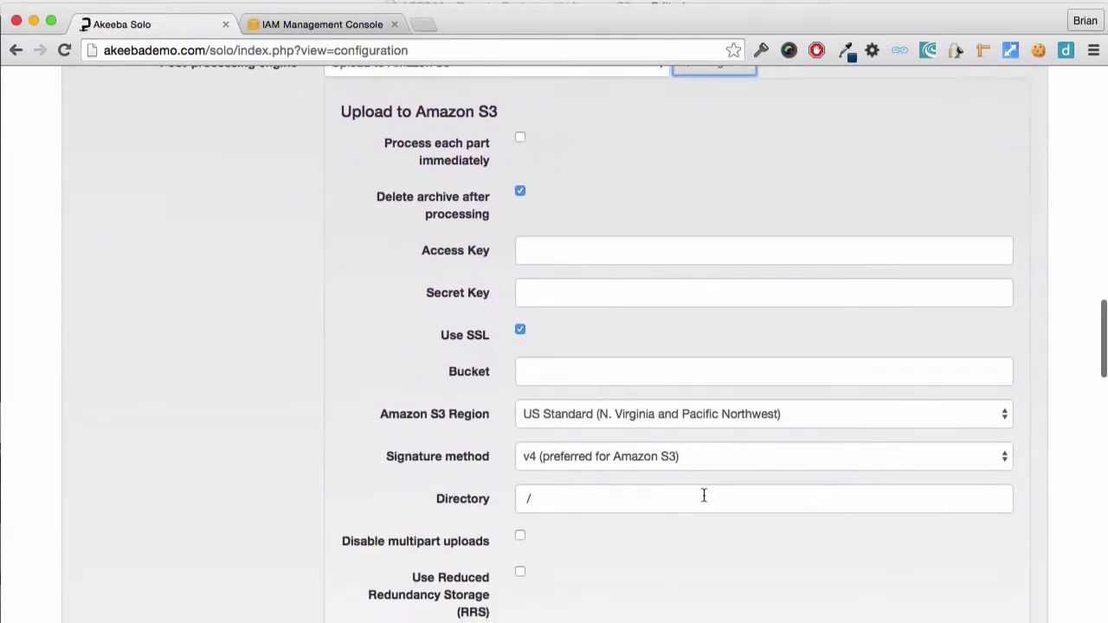
{"action": "left_click", "coordinate": [646, 245]}
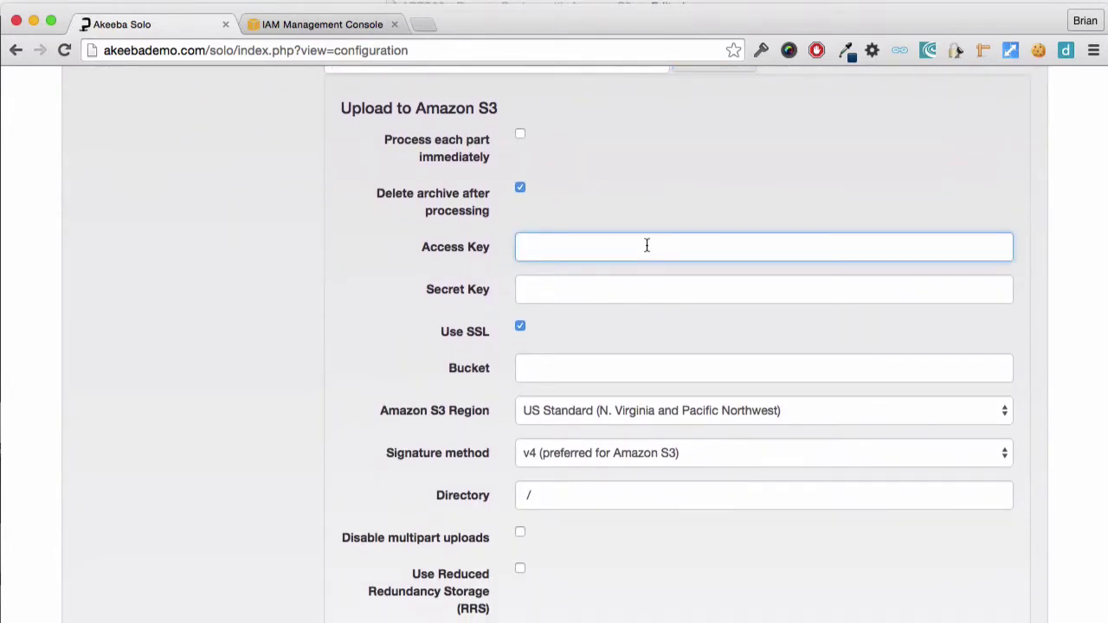
{"action": "left_click", "coordinate": [344, 21]}
{"action": "double_click", "coordinate": [483, 437]}
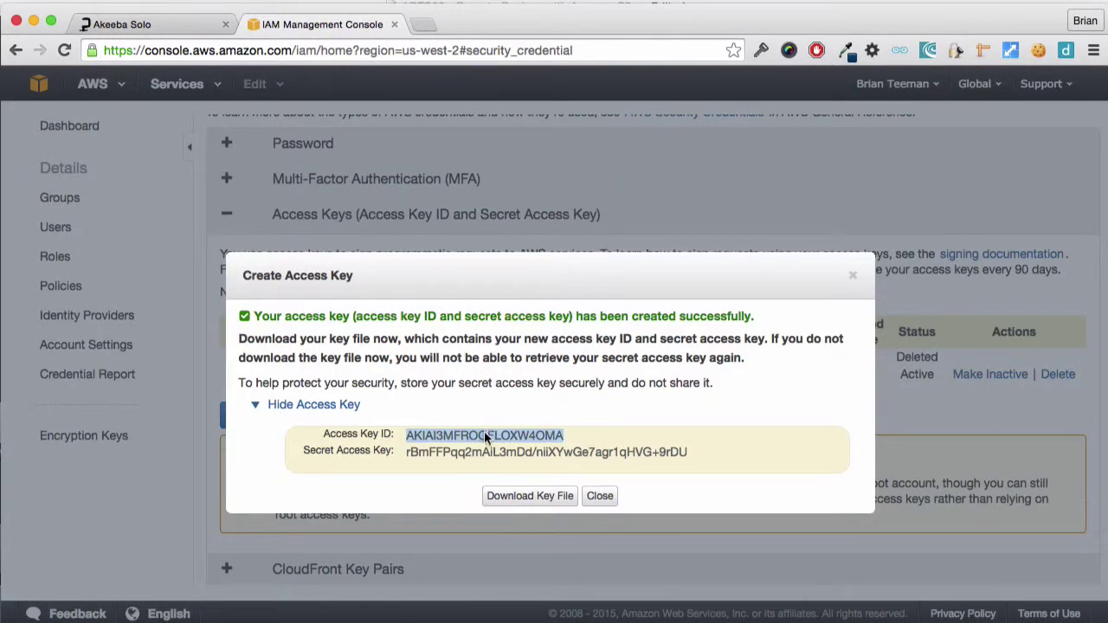
{"action": "right_click", "coordinate": [484, 439]}
{"action": "left_click", "coordinate": [519, 463]}
{"action": "left_click", "coordinate": [171, 26]}
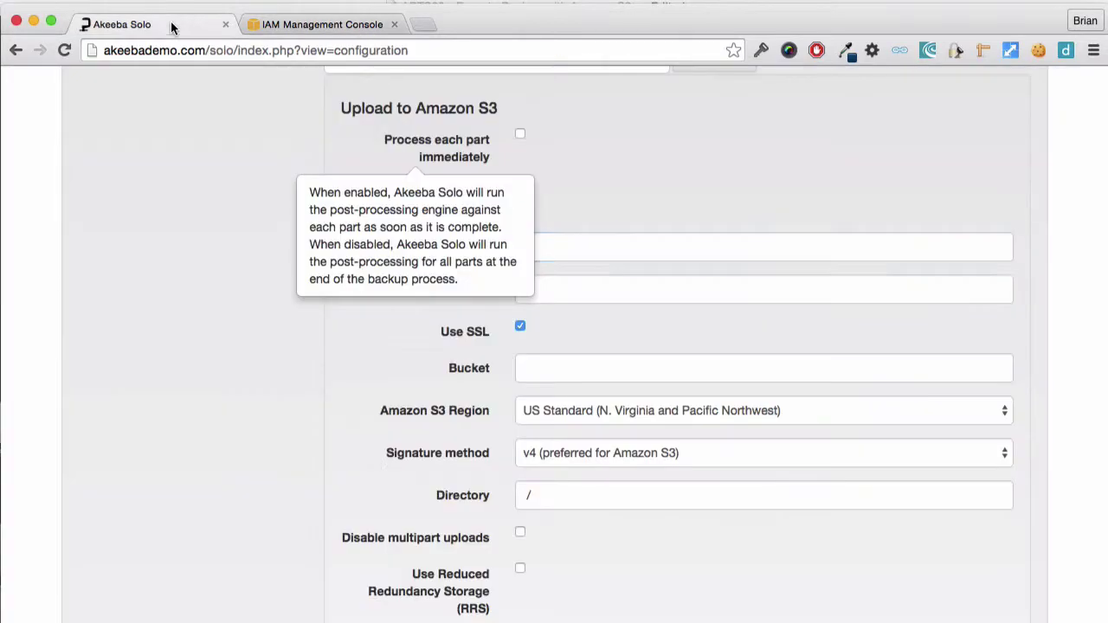
{"action": "left_click", "coordinate": [544, 253]}
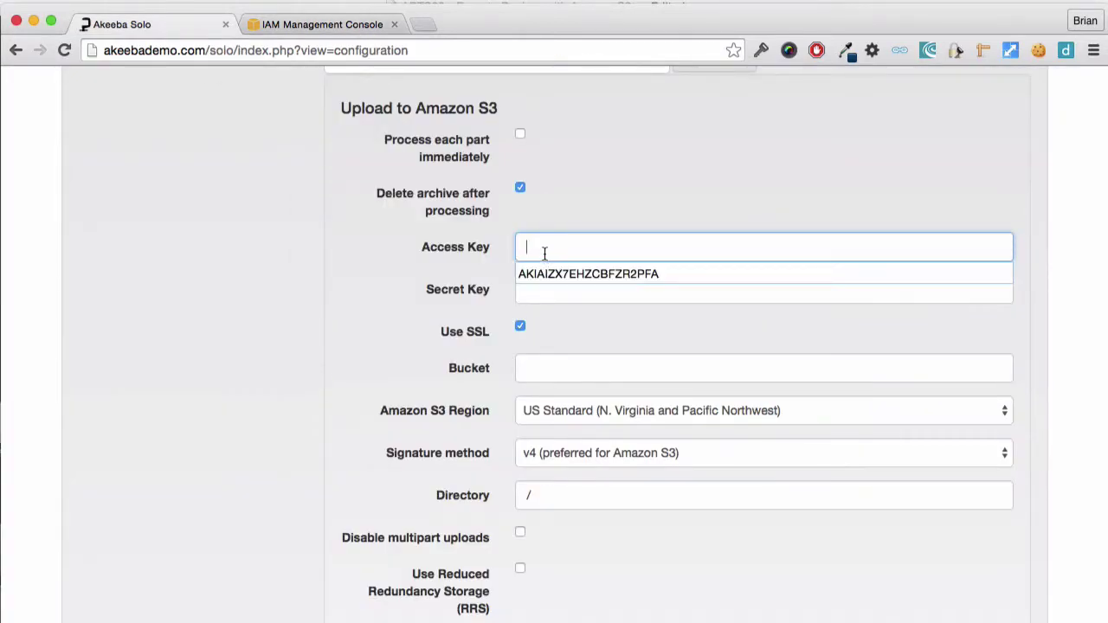
{"action": "right_click", "coordinate": [545, 251]}
{"action": "left_click", "coordinate": [561, 329]}
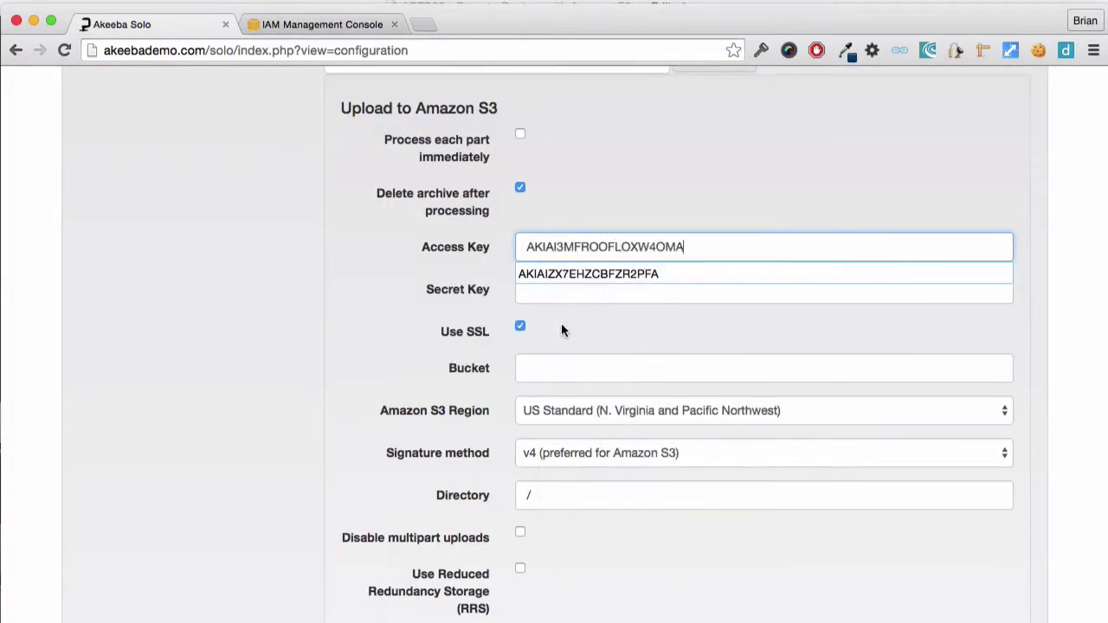
Copy the full secret access key from the IAM console into the Secret Key field of the Amazon S3 upload settings
{"action": "left_click", "coordinate": [557, 295]}
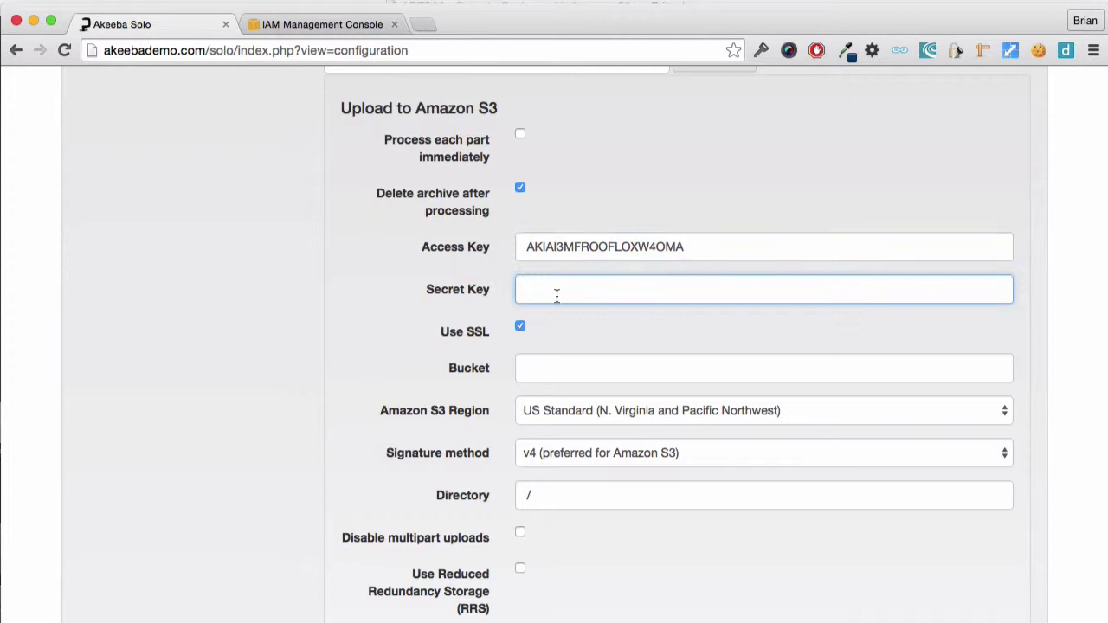
{"action": "left_click", "coordinate": [309, 26]}
{"action": "double_click", "coordinate": [502, 451]}
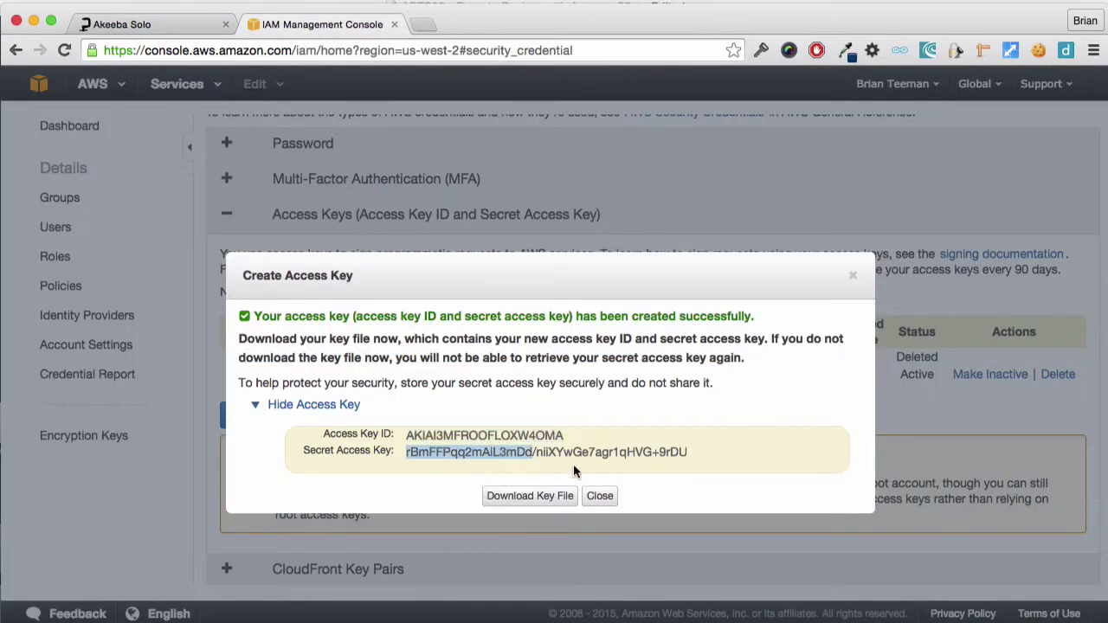
{"action": "left_click_drag", "start_coordinate": [689, 451], "coordinate": [402, 450]}
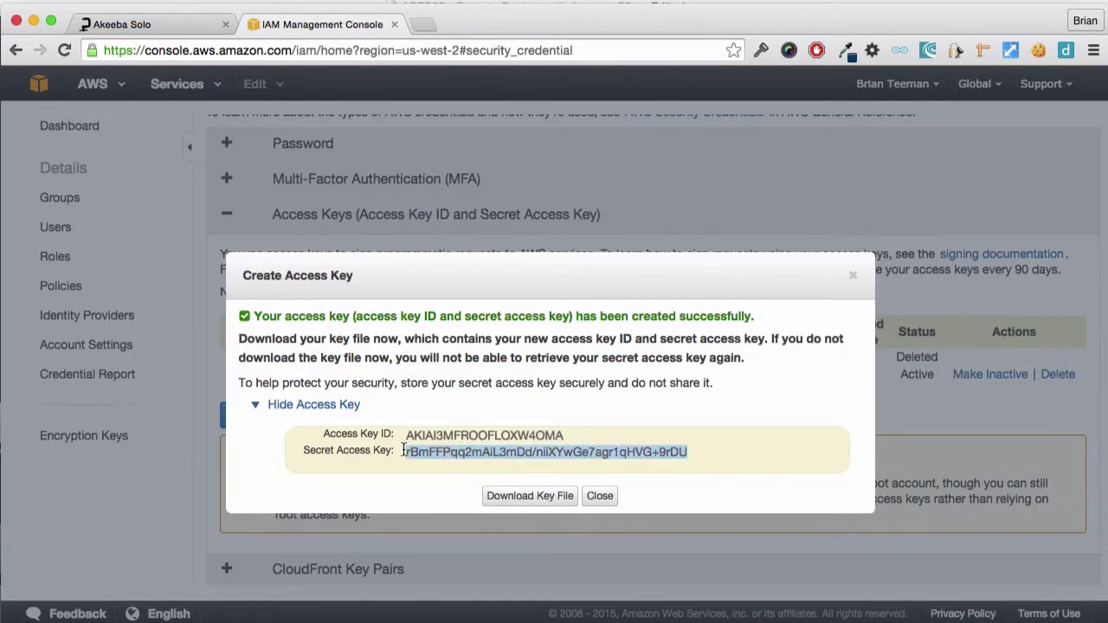
{"action": "right_click", "coordinate": [424, 448]}
{"action": "left_click", "coordinate": [520, 484]}
{"action": "left_click", "coordinate": [220, 28]}
{"action": "right_click", "coordinate": [574, 295]}
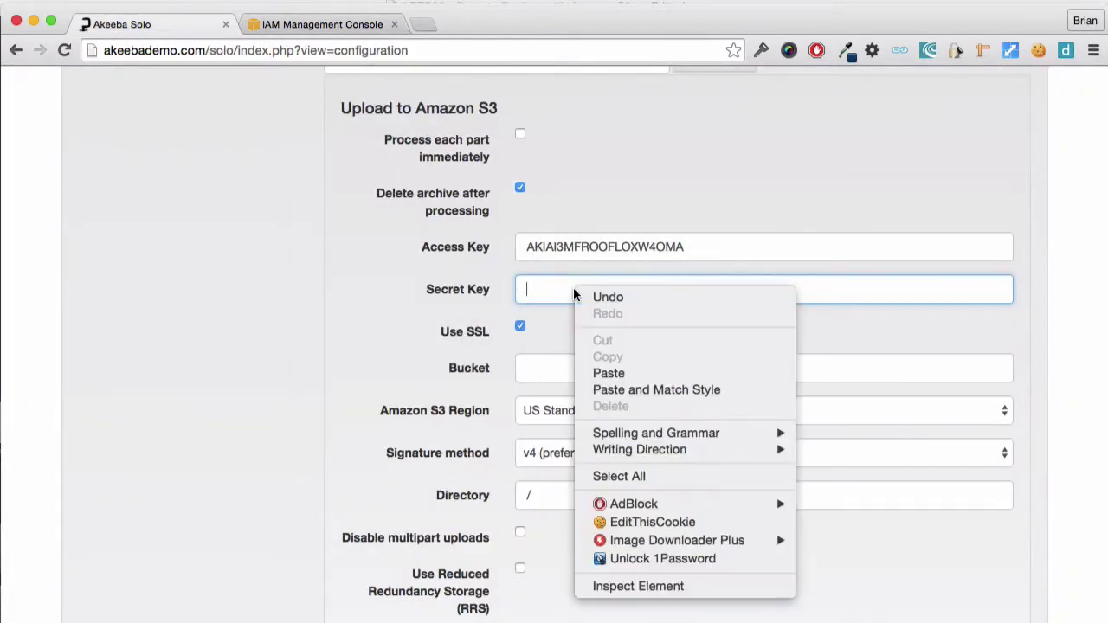
{"action": "left_click", "coordinate": [594, 373]}
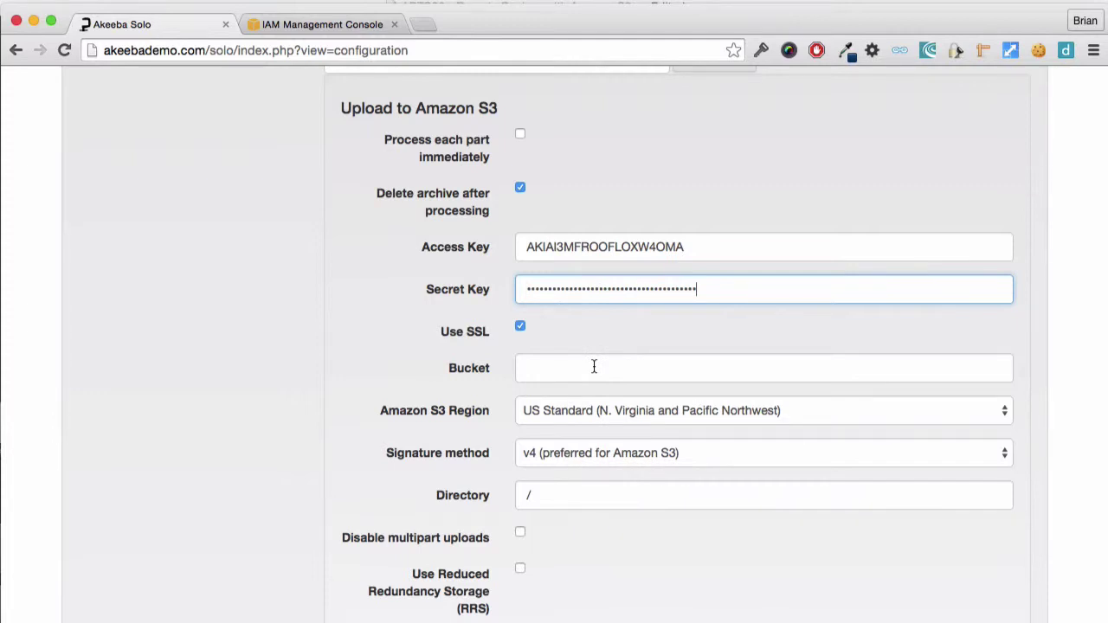
Set the upload bucket to akeebademodotcom and the Amazon S3 region to US West (Oregon)
{"action": "left_click", "coordinate": [594, 367]}
{"action": "type", "text": "a"}
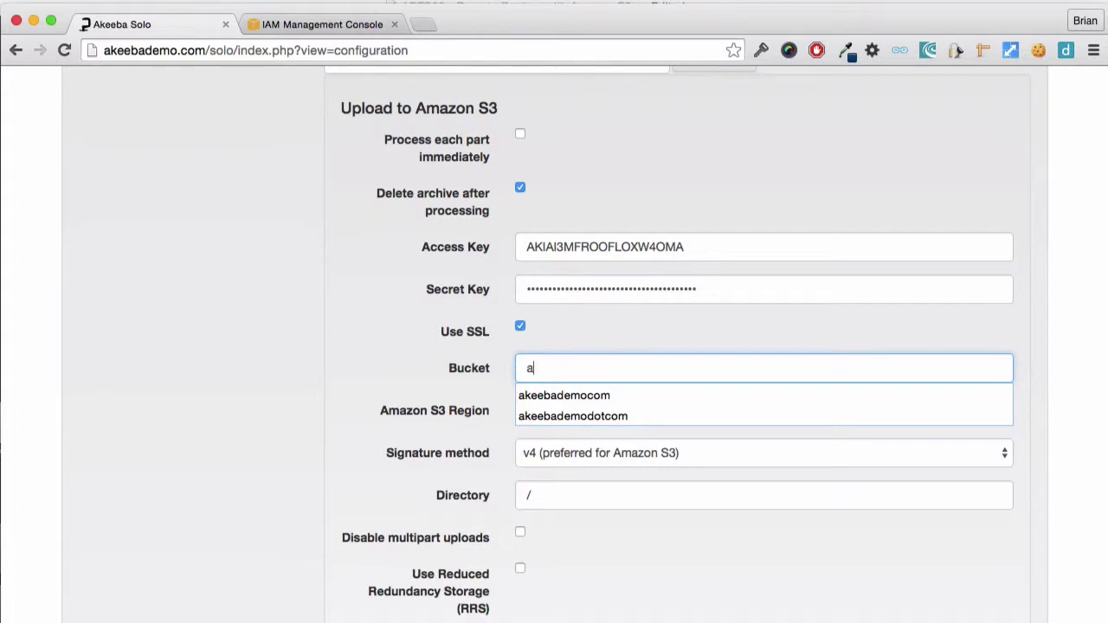
{"action": "type", "text": "keebademodotcom"}
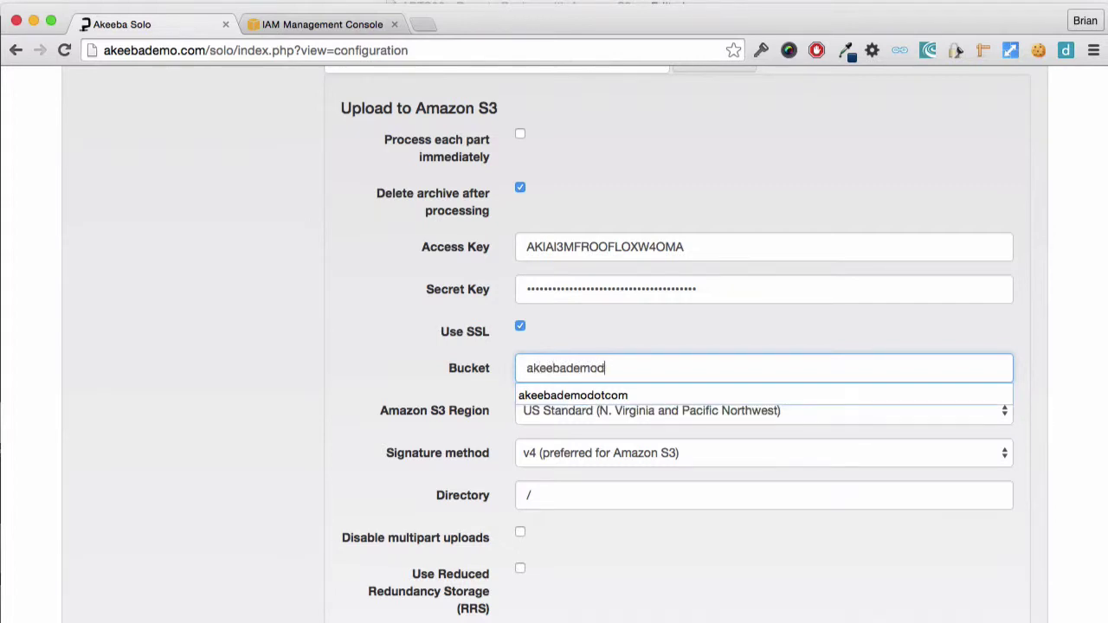
{"action": "key", "text": "Tab"}
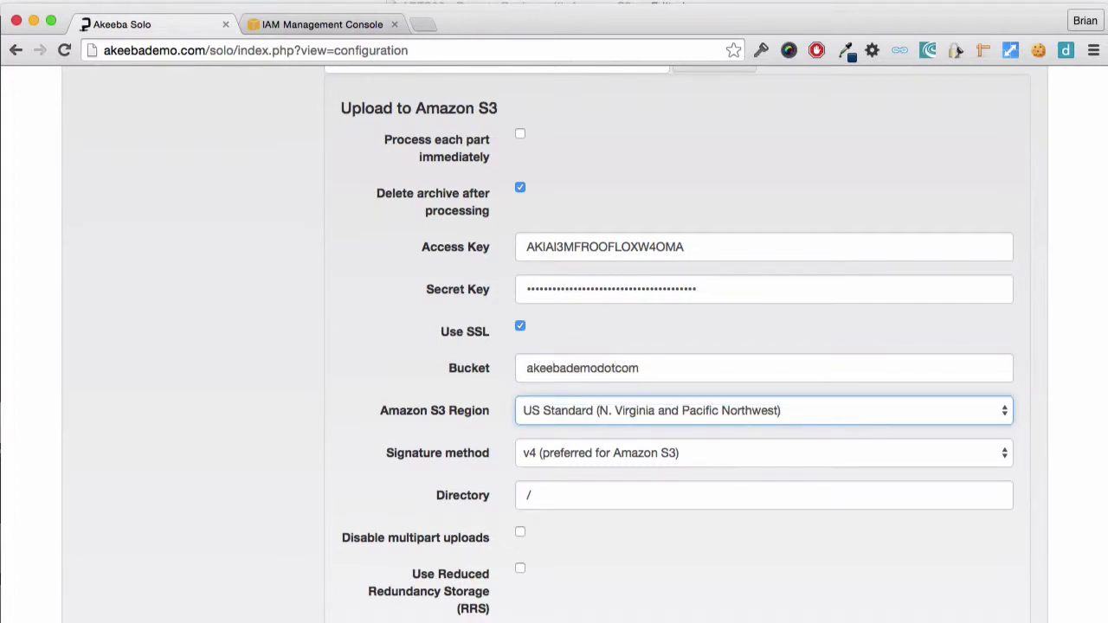
{"action": "left_click", "coordinate": [616, 408]}
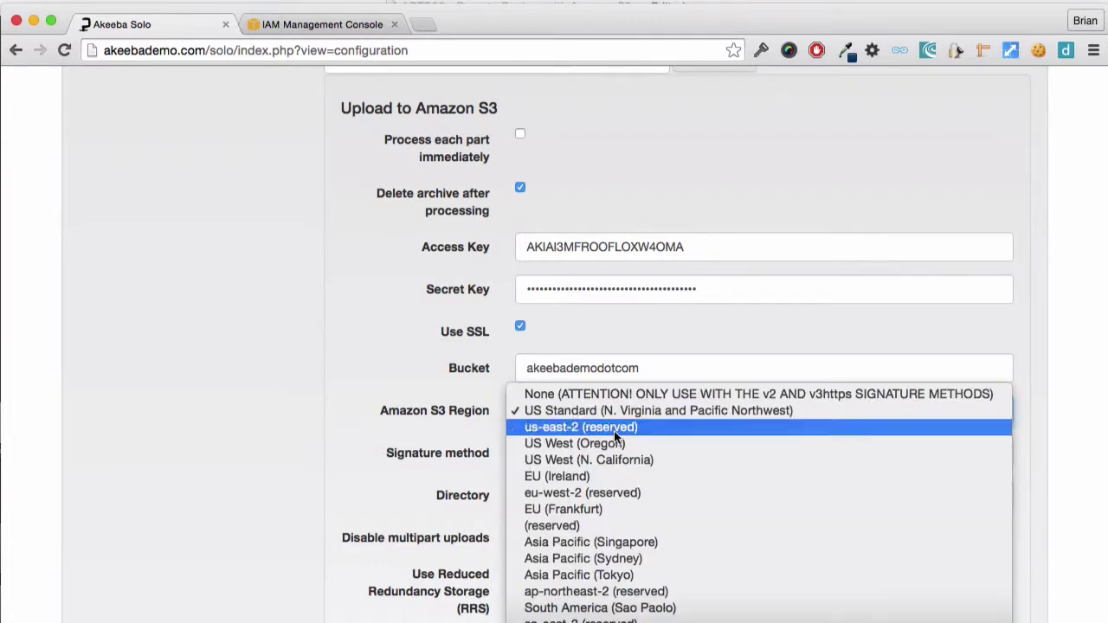
{"action": "left_click", "coordinate": [615, 445]}
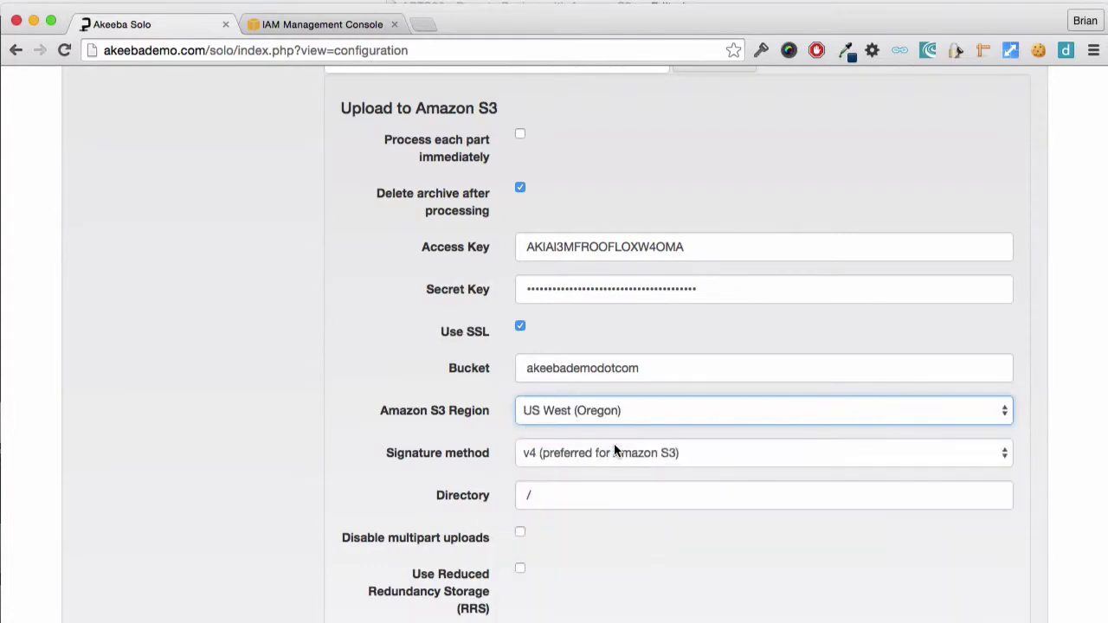
Save the Default Backup Profile configuration and close it
{"action": "scroll", "coordinate": [484, 256], "scroll_direction": "up", "scroll_amount": 1}
{"action": "scroll", "coordinate": [485, 253], "scroll_direction": "up", "scroll_amount": 20}
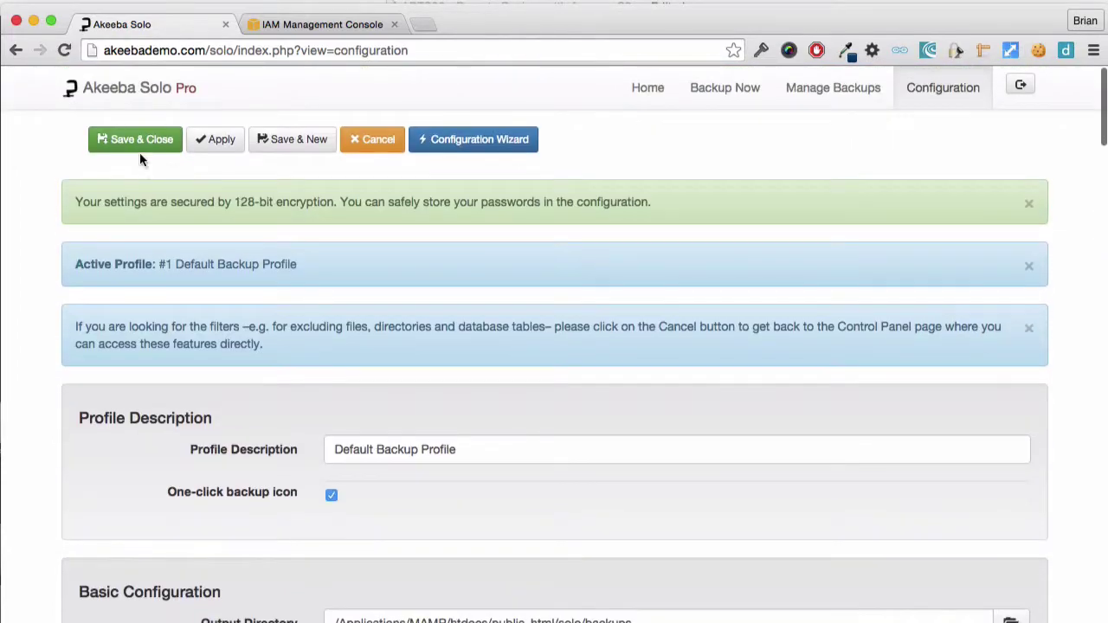
{"action": "left_click", "coordinate": [138, 151]}
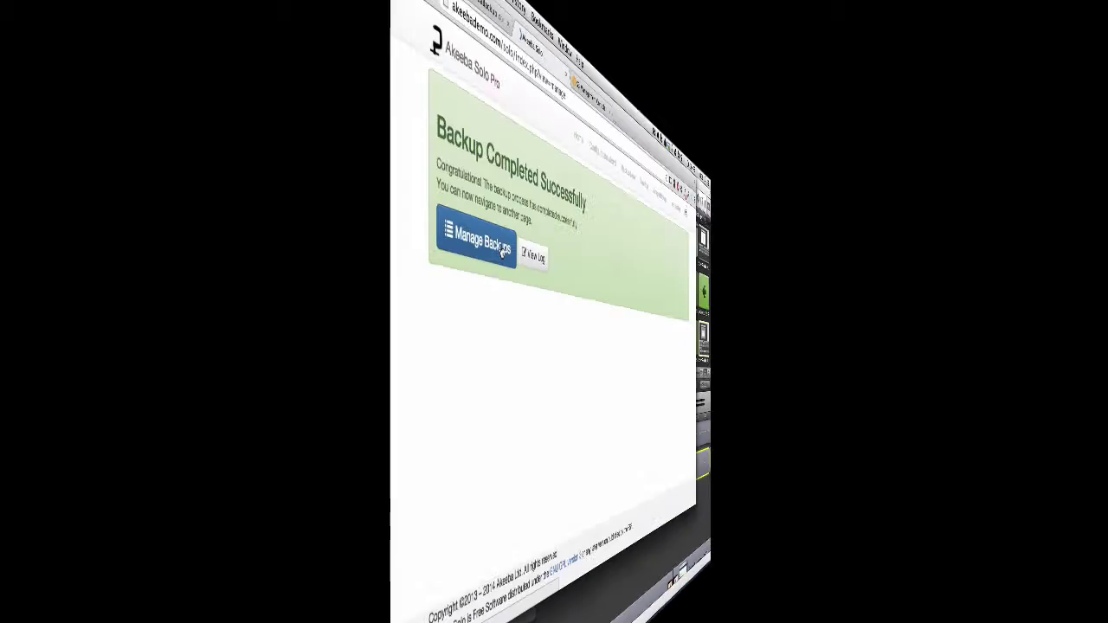
Go to the backup list and check the new backup's remote status and its options for managing remotely stored files
{"action": "left_click", "coordinate": [207, 251]}
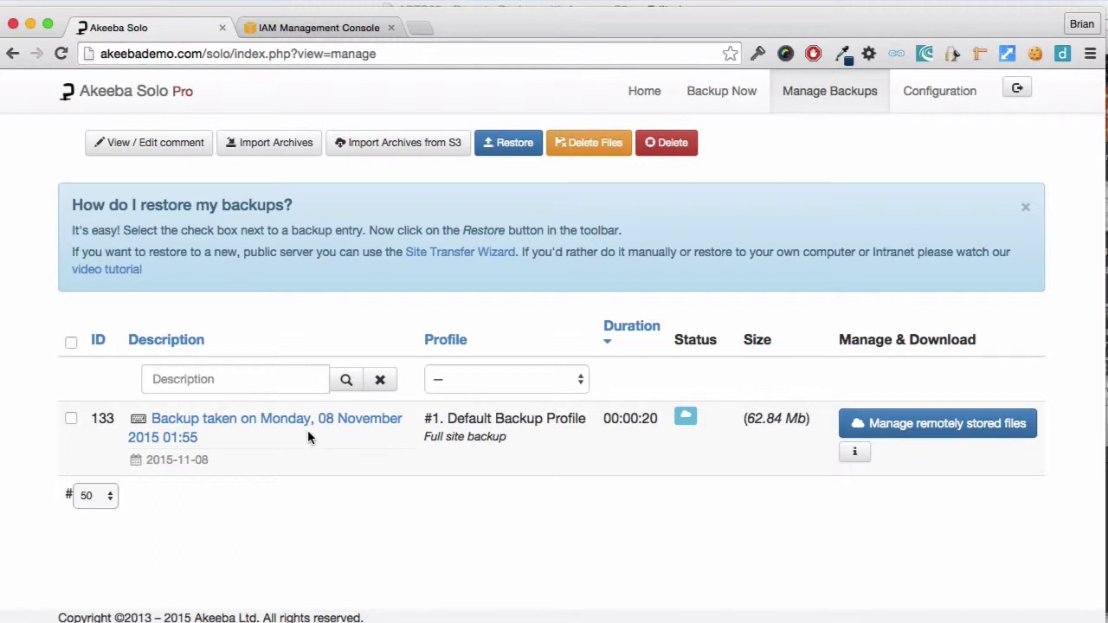
{"action": "mouse_move", "coordinate": [688, 421]}
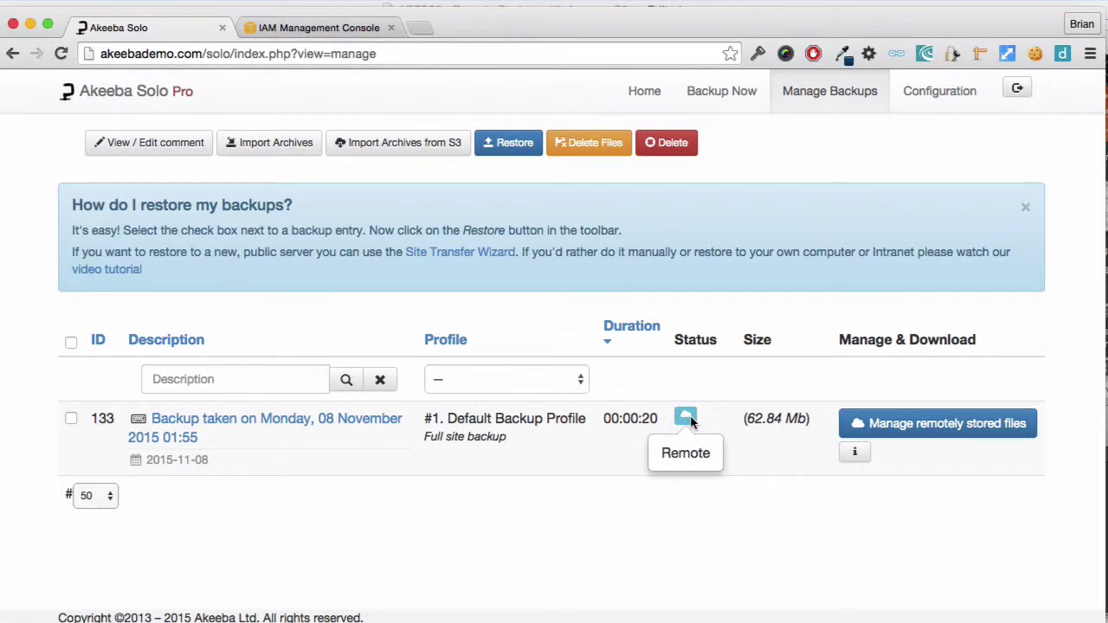
{"action": "left_click", "coordinate": [892, 430]}
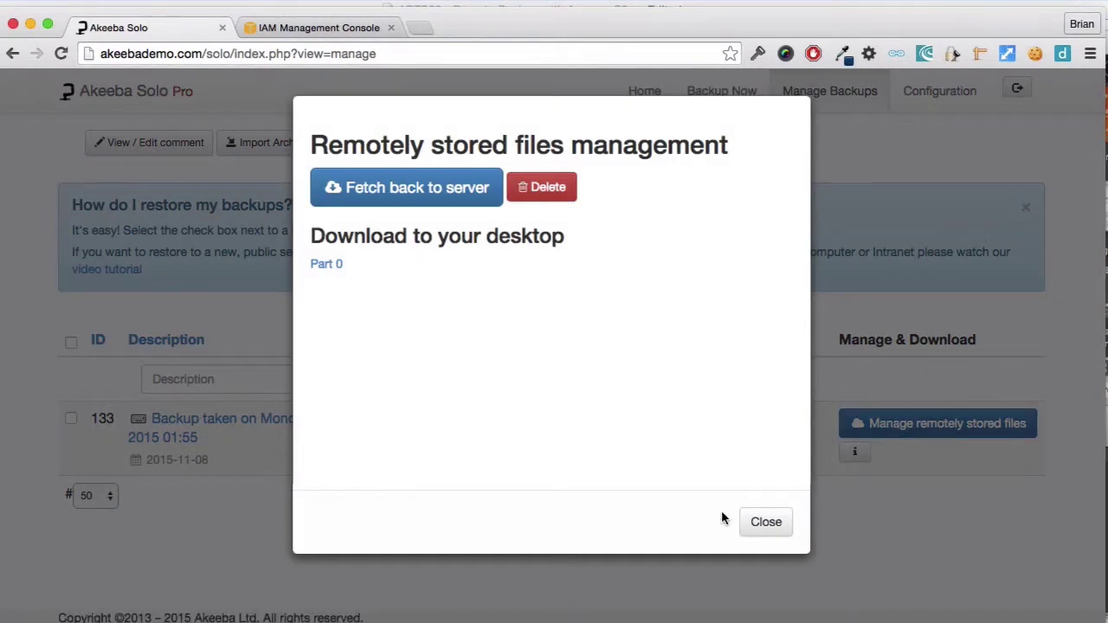
{"action": "left_click", "coordinate": [769, 522]}
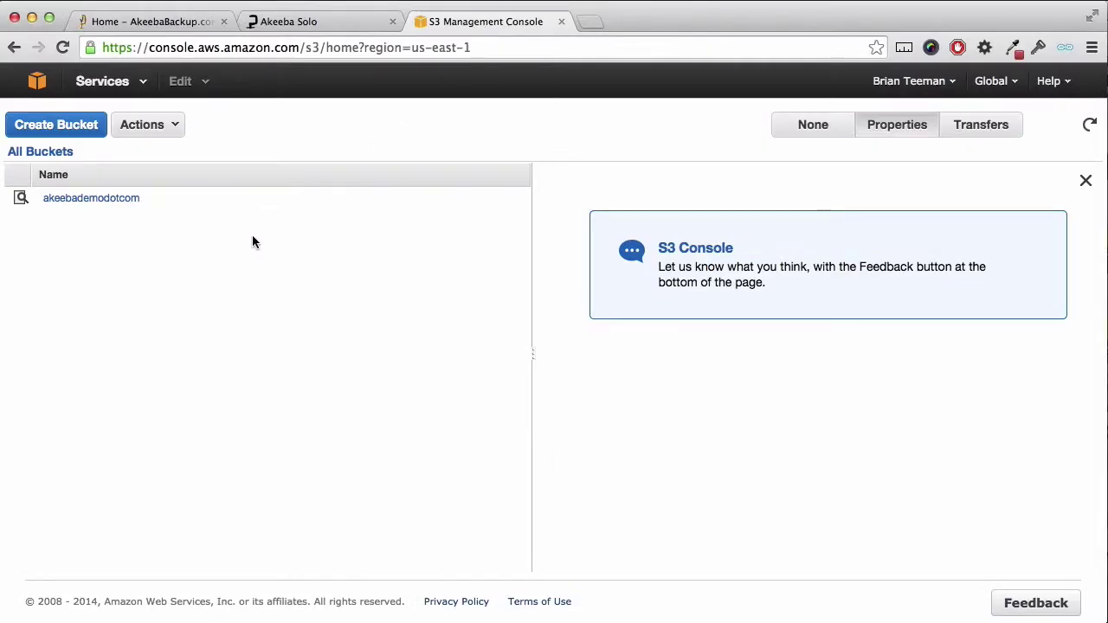
Open the akeebademodotcom bucket in the S3 console to view its contents
{"action": "left_click", "coordinate": [121, 201]}
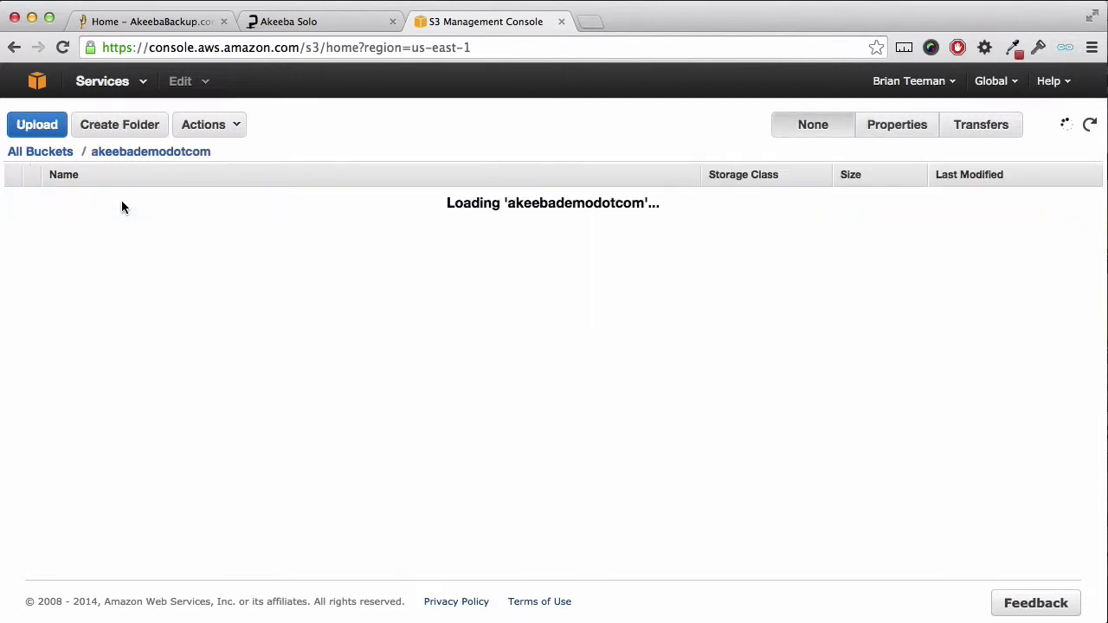